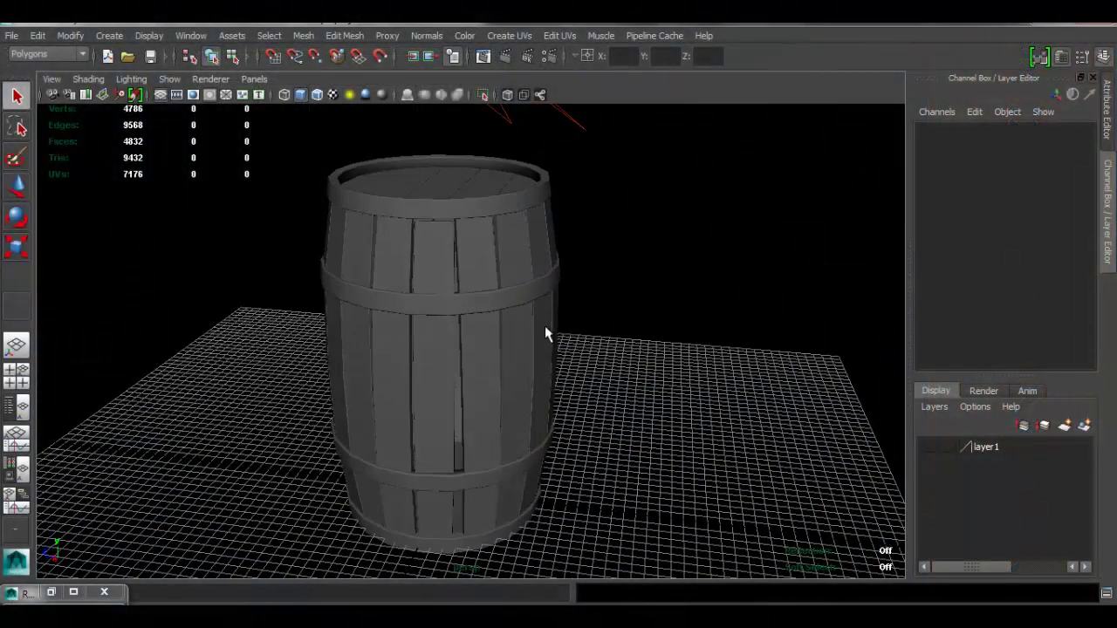
- Show the Render layers list in the Layer Editor and select the barrel model
{"action": "left_click_drag", "start_coordinate": [546, 327], "coordinate": [587, 314], "text": "alt"}
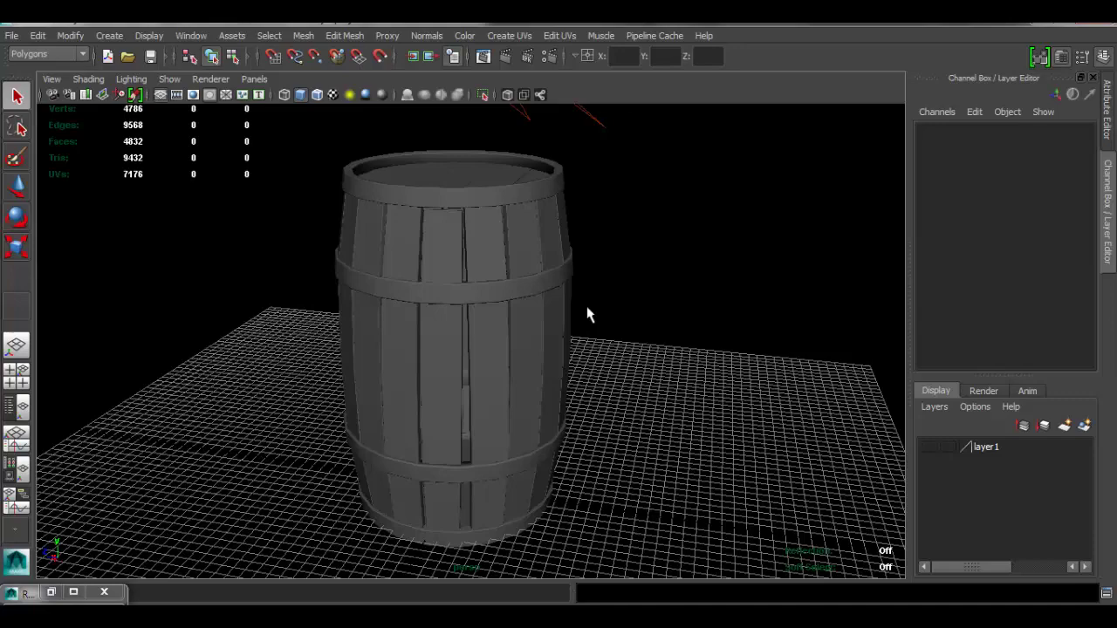
{"action": "mouse_move", "coordinate": [521, 292]}
{"action": "left_mouse_down", "text": "alt"}
{"action": "mouse_move", "coordinate": [529, 281]}
{"action": "mouse_move", "coordinate": [531, 291]}
{"action": "left_mouse_up", "text": "alt"}
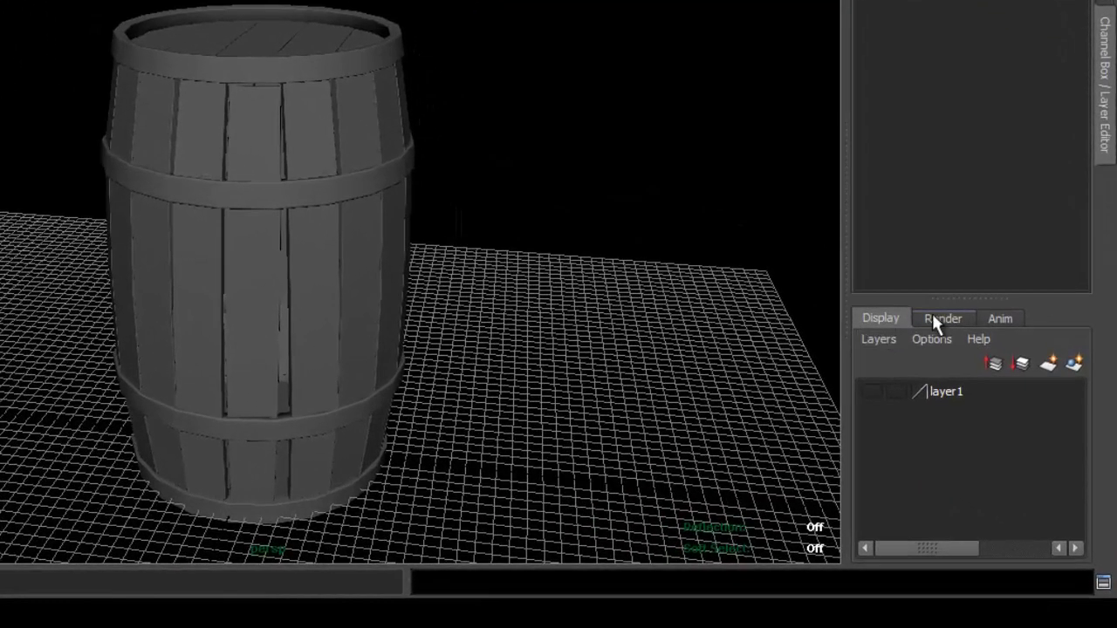
{"action": "left_click", "coordinate": [962, 367]}
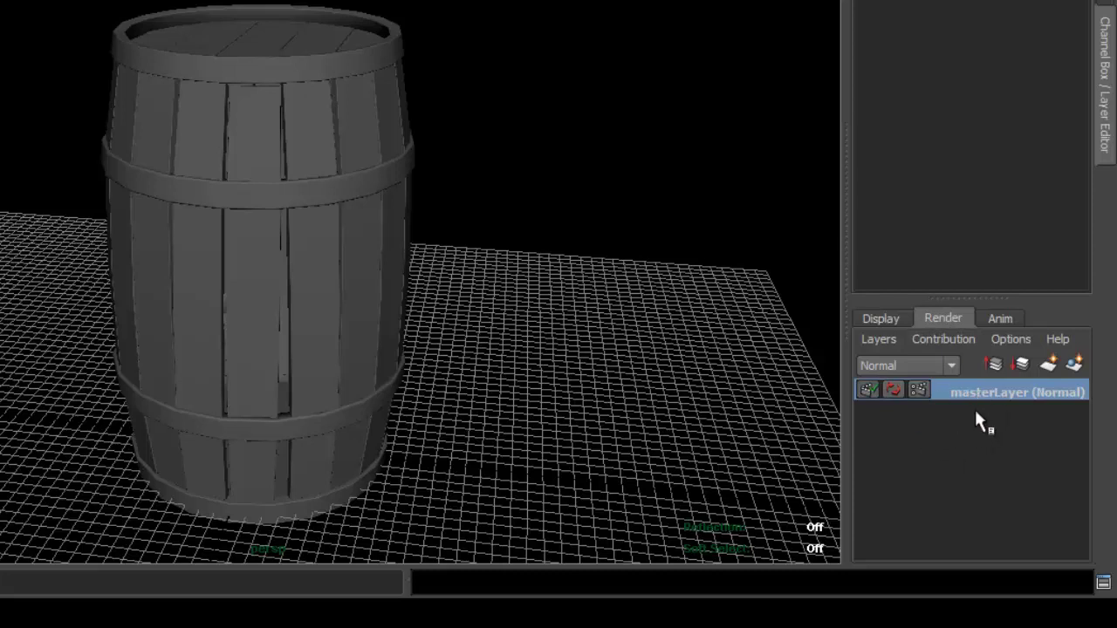
{"action": "left_click", "coordinate": [183, 173]}
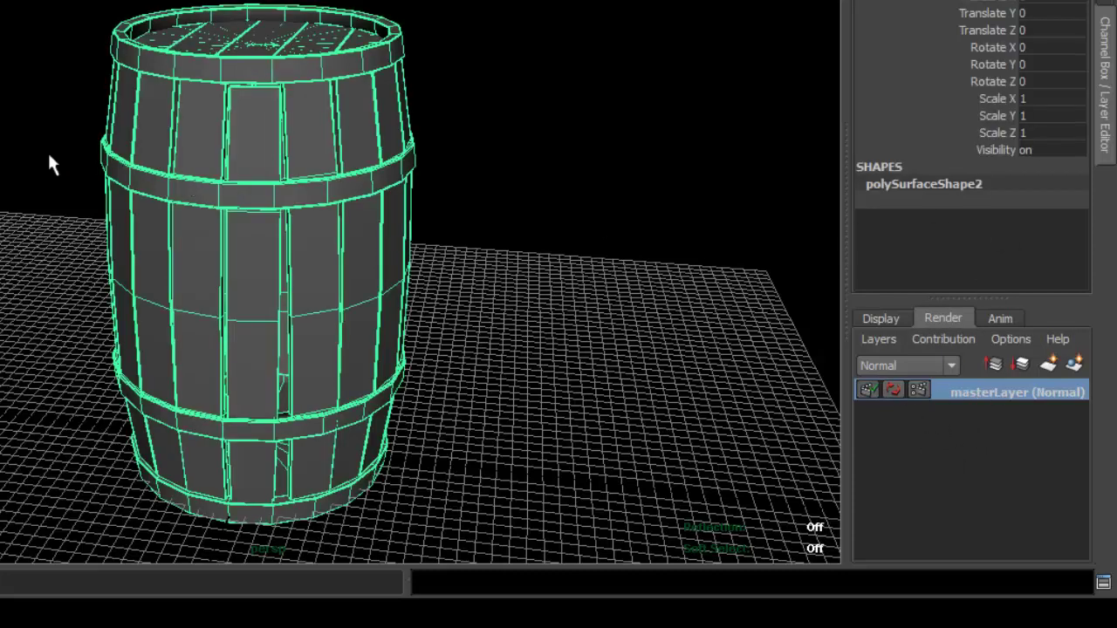
{"action": "scroll", "coordinate": [489, 254], "scroll_direction": "down", "scroll_amount": 5}
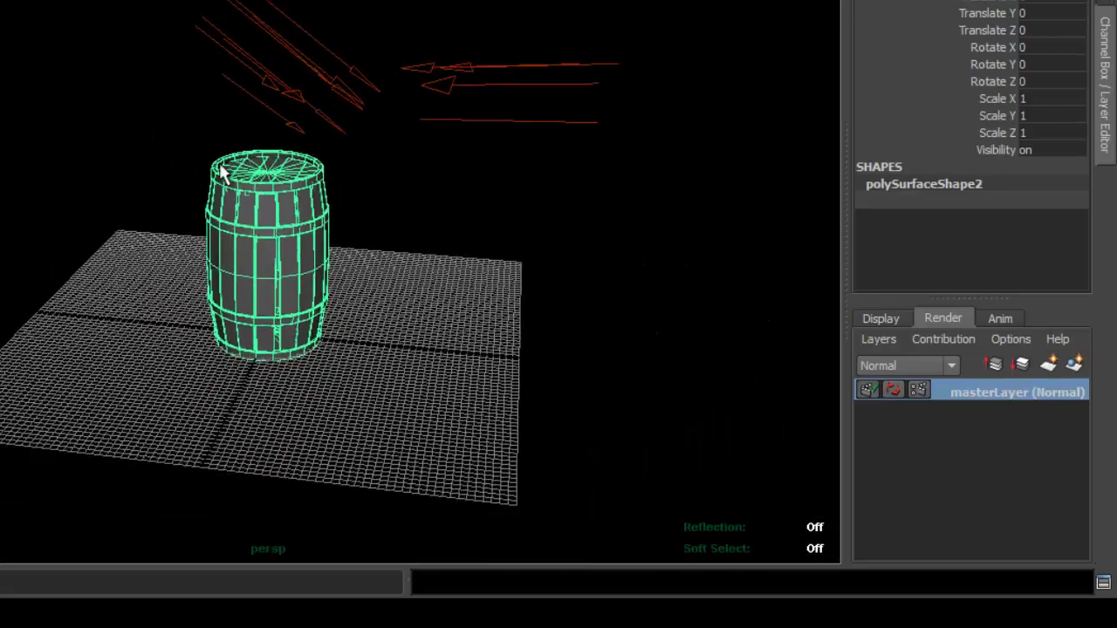
{"action": "left_click_drag", "start_coordinate": [221, 197], "coordinate": [348, 192], "text": "alt"}
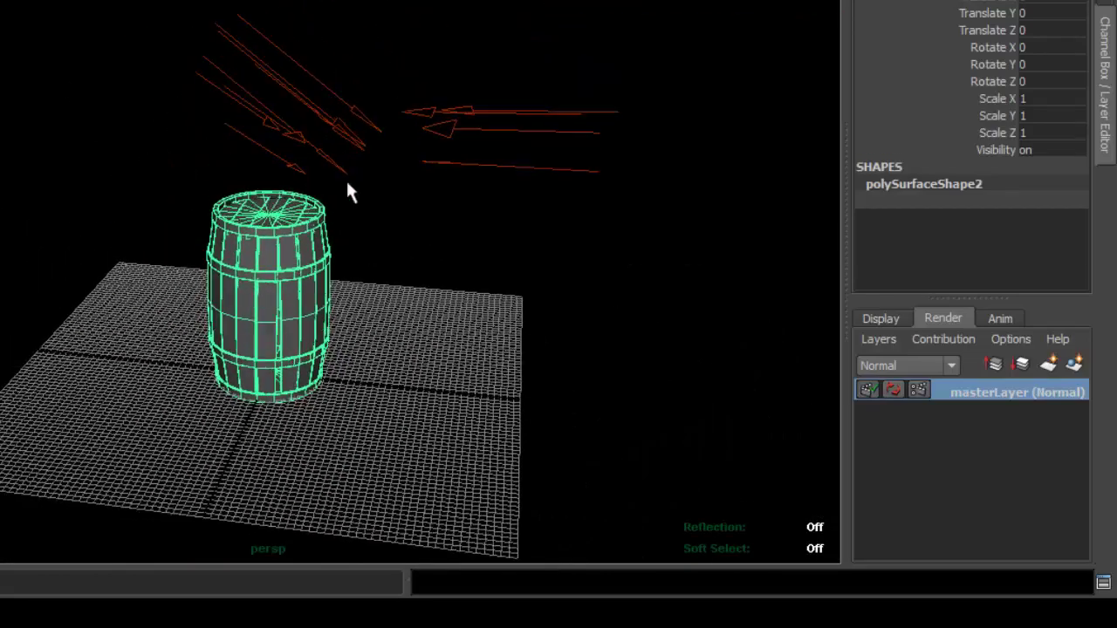
{"action": "scroll", "coordinate": [356, 350], "scroll_direction": "up", "scroll_amount": 8}
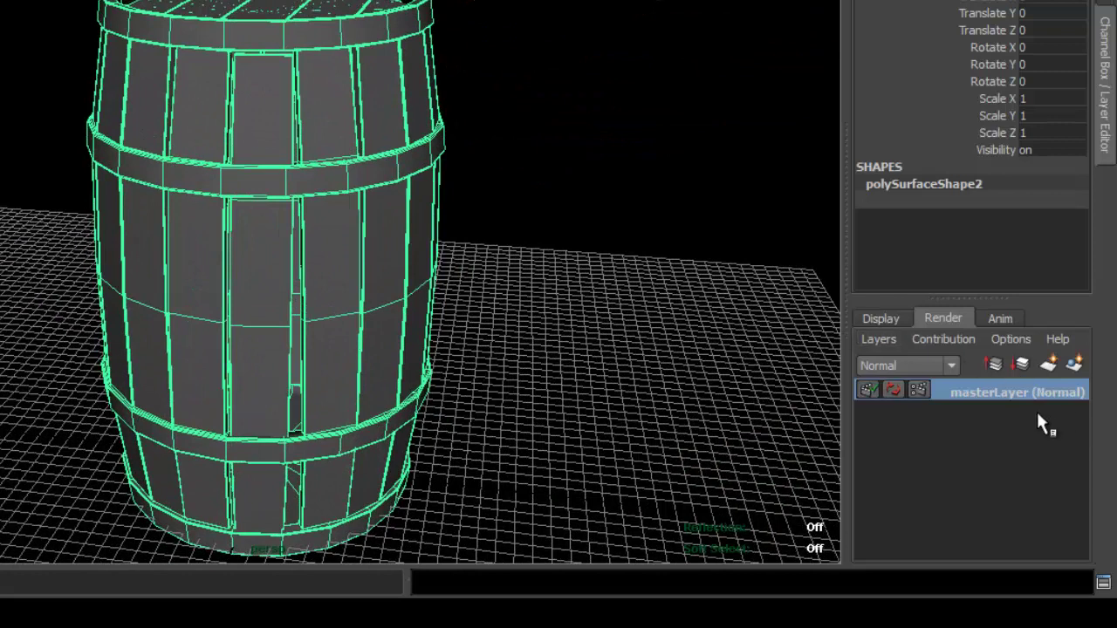
- Create a new render layer from the selected barrel and rename layer2 to Ambient_Occlusion
{"action": "left_click", "coordinate": [1073, 364]}
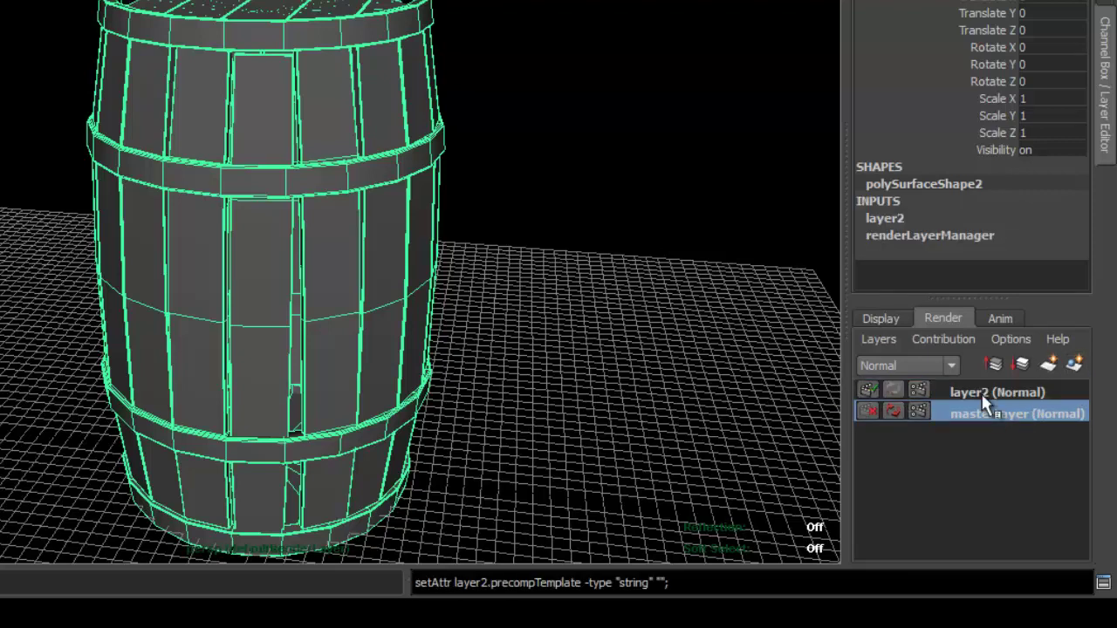
{"action": "left_click", "coordinate": [986, 394]}
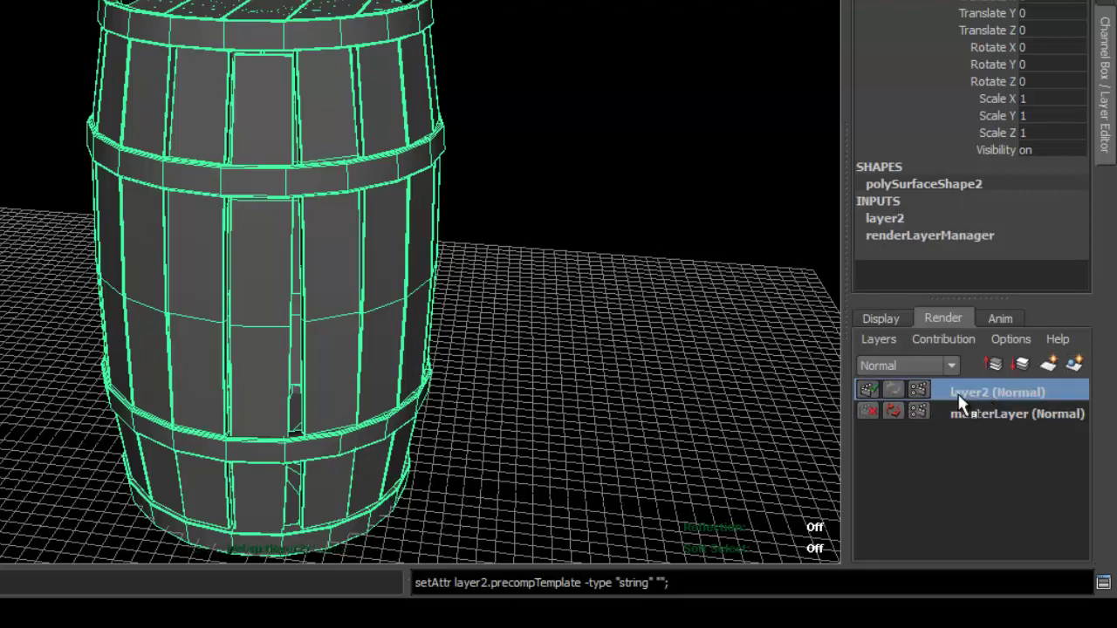
{"action": "double_click", "coordinate": [984, 395]}
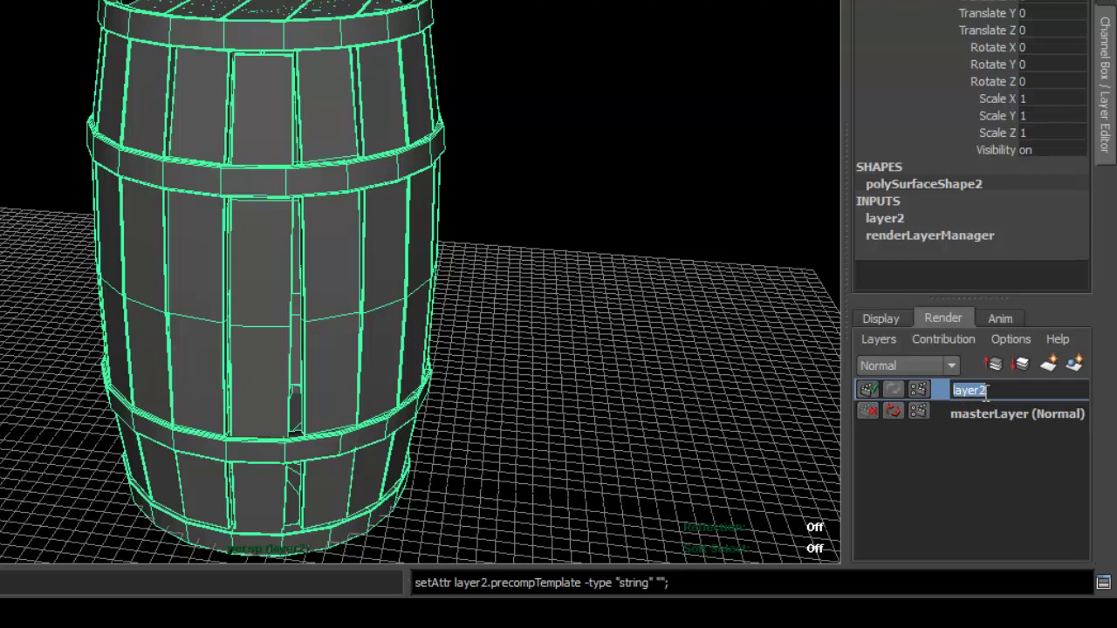
{"action": "type", "text": "Ambient"}
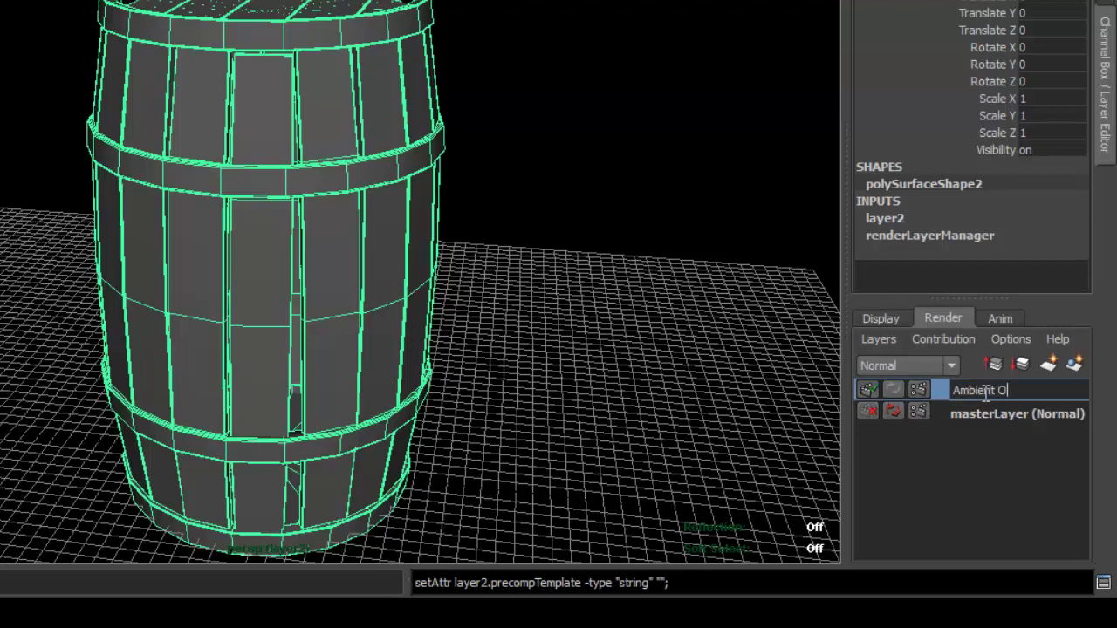
{"action": "type", "text": "_Occlusion"}
{"action": "key", "text": "Return"}
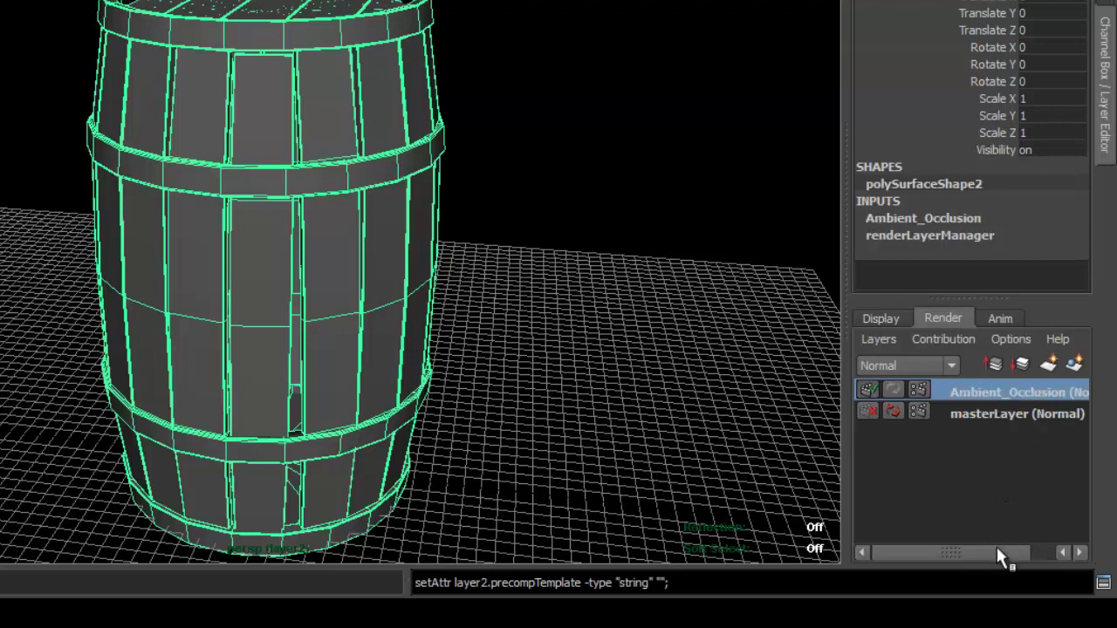
{"action": "left_click_drag", "start_coordinate": [998, 552], "coordinate": [905, 548]}
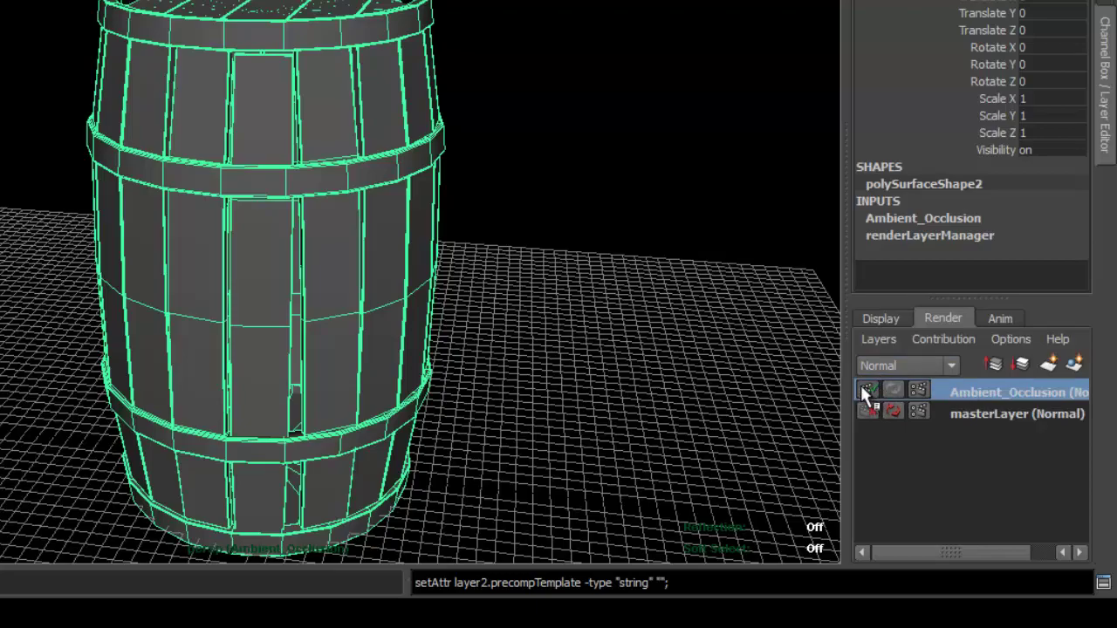
{"action": "left_click", "coordinate": [980, 415]}
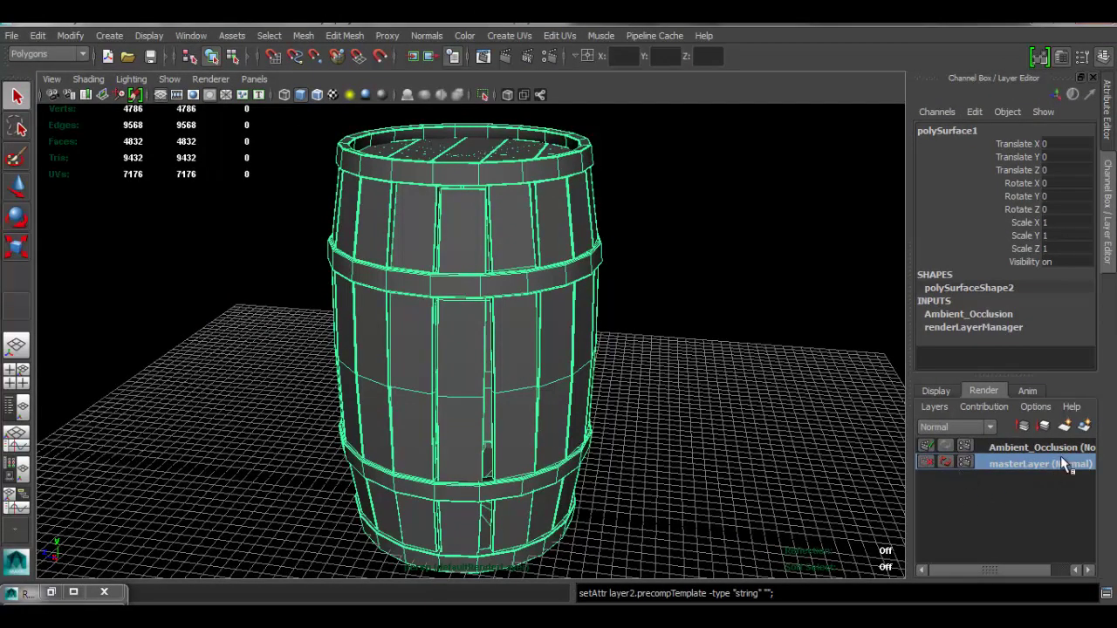
{"action": "left_click", "coordinate": [1040, 448]}
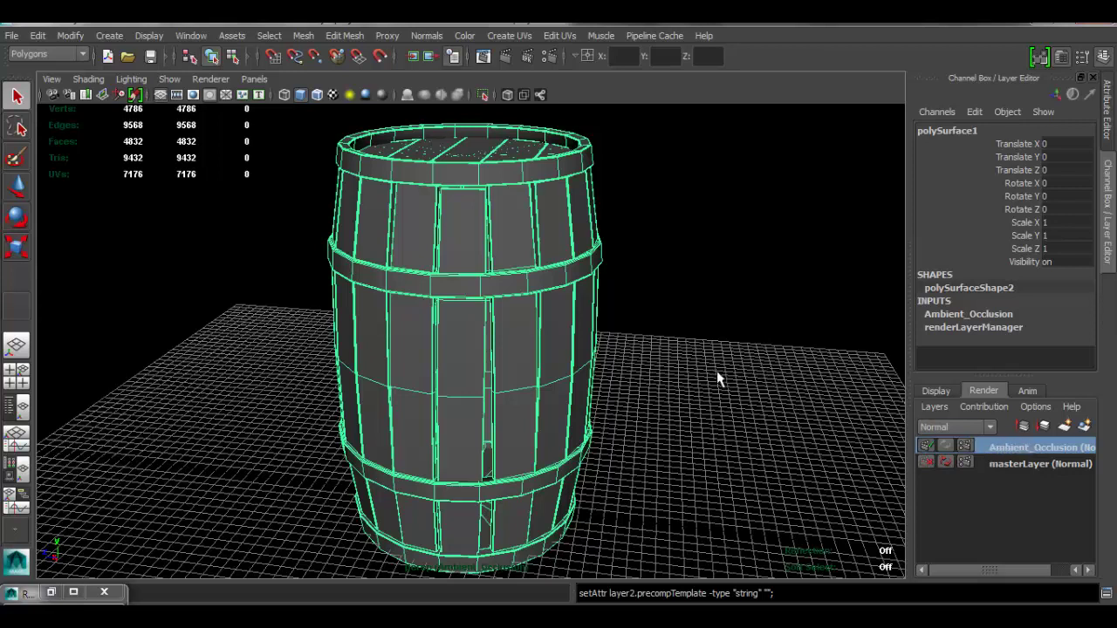
- In the Ambient_Occlusion layer's Attribute Editor tab, apply the Presets > Occlusion preset
{"action": "left_click", "coordinate": [1107, 127]}
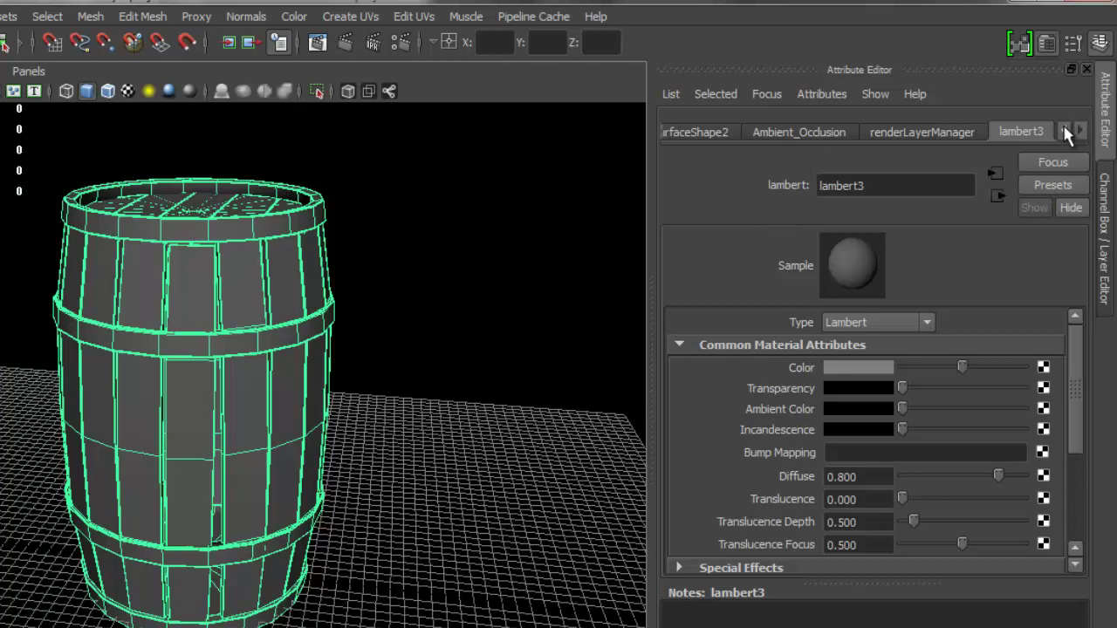
{"action": "left_click", "coordinate": [790, 144]}
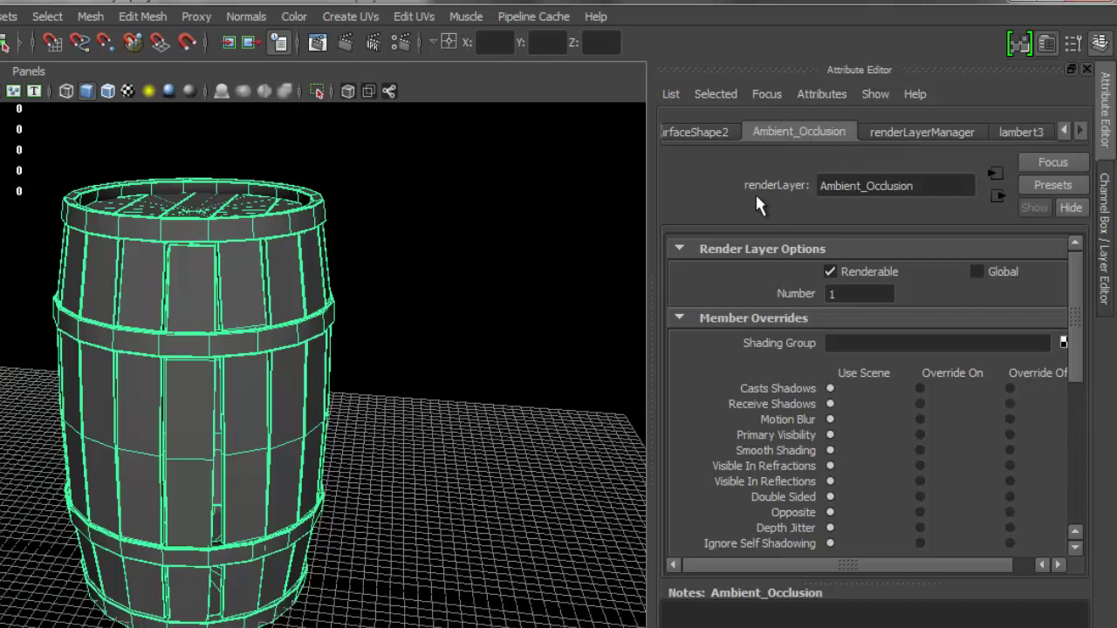
{"action": "left_click", "coordinate": [1056, 185]}
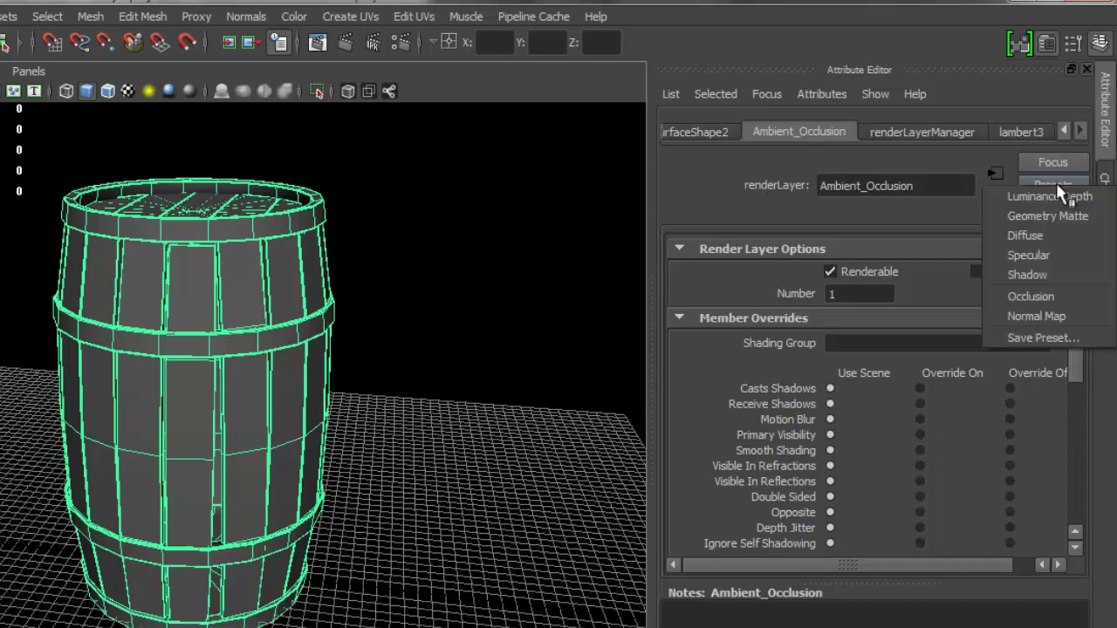
{"action": "key", "text": "Escape"}
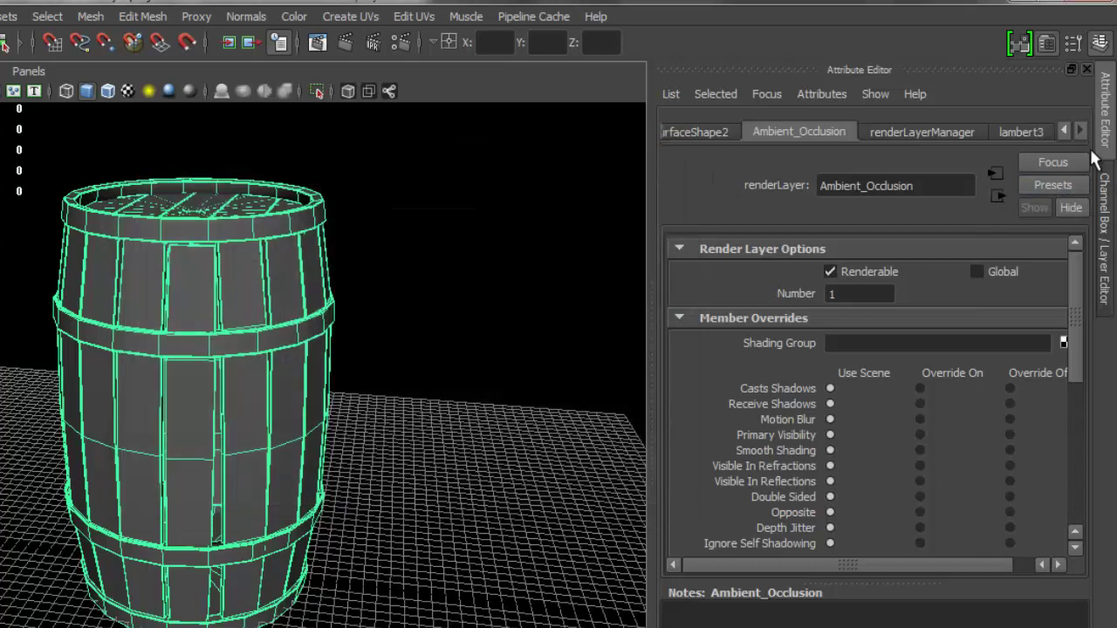
{"action": "left_click", "coordinate": [1052, 185]}
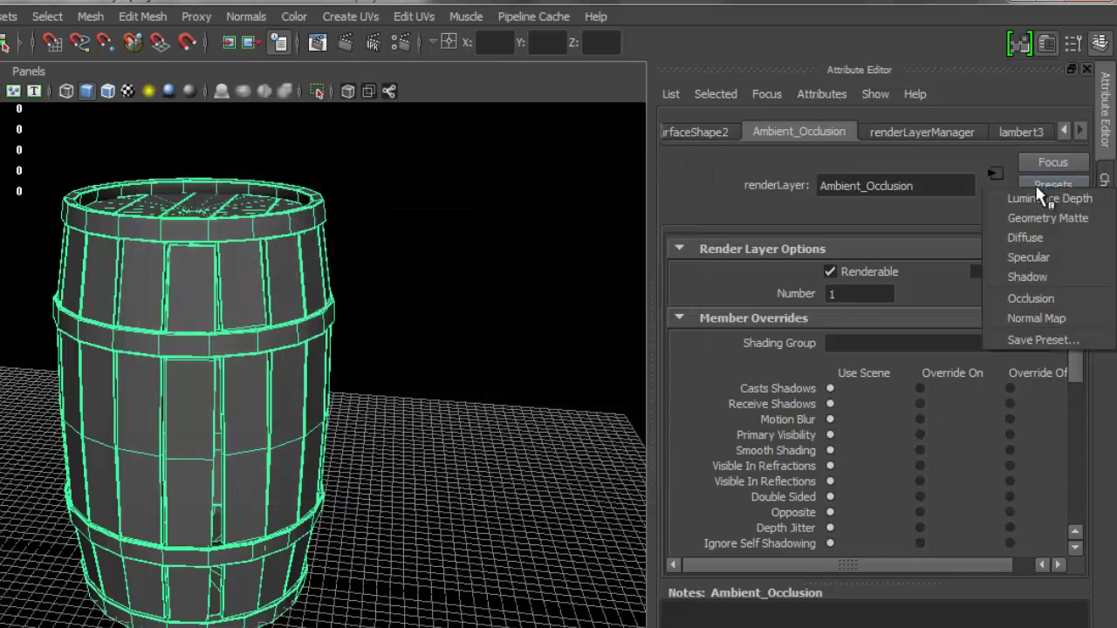
{"action": "left_click", "coordinate": [1053, 300]}
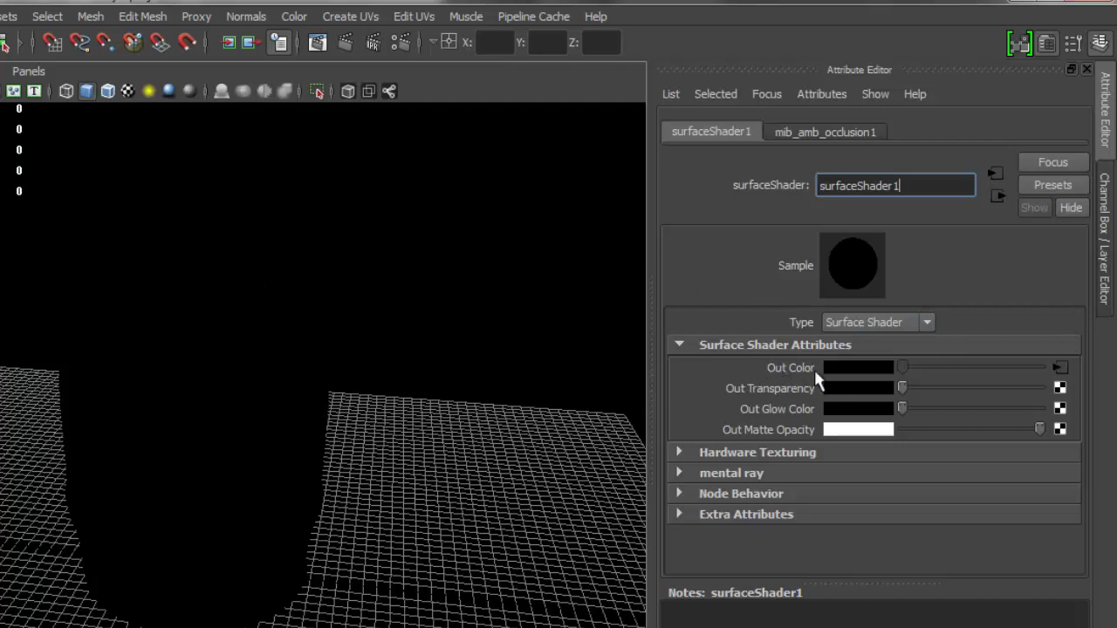
- Open mib_amb_occlusion1 from surfaceShader1's Out Color and set Max Distance to 50
{"action": "left_click", "coordinate": [1059, 367]}
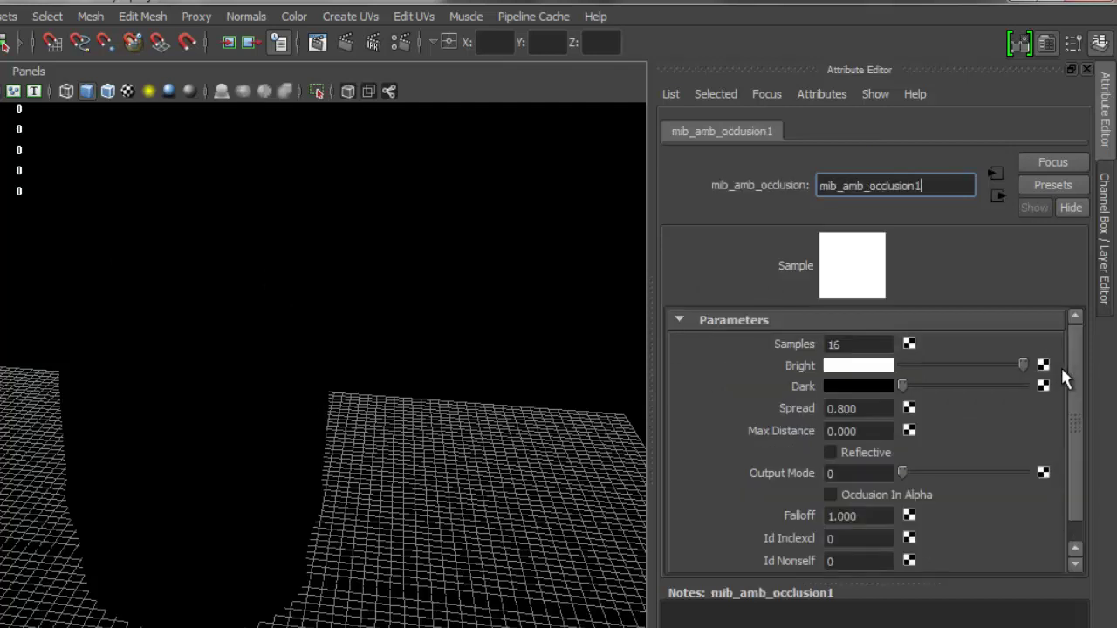
{"action": "left_click_drag", "start_coordinate": [1068, 357], "coordinate": [1074, 335]}
{"action": "scroll", "coordinate": [1075, 386], "scroll_direction": "down", "scroll_amount": 1}
{"action": "scroll", "coordinate": [1075, 376], "scroll_direction": "up", "scroll_amount": 1}
{"action": "scroll", "coordinate": [1077, 454], "scroll_direction": "down", "scroll_amount": 1}
{"action": "scroll", "coordinate": [1077, 404], "scroll_direction": "up", "scroll_amount": 1}
{"action": "left_click", "coordinate": [845, 431]}
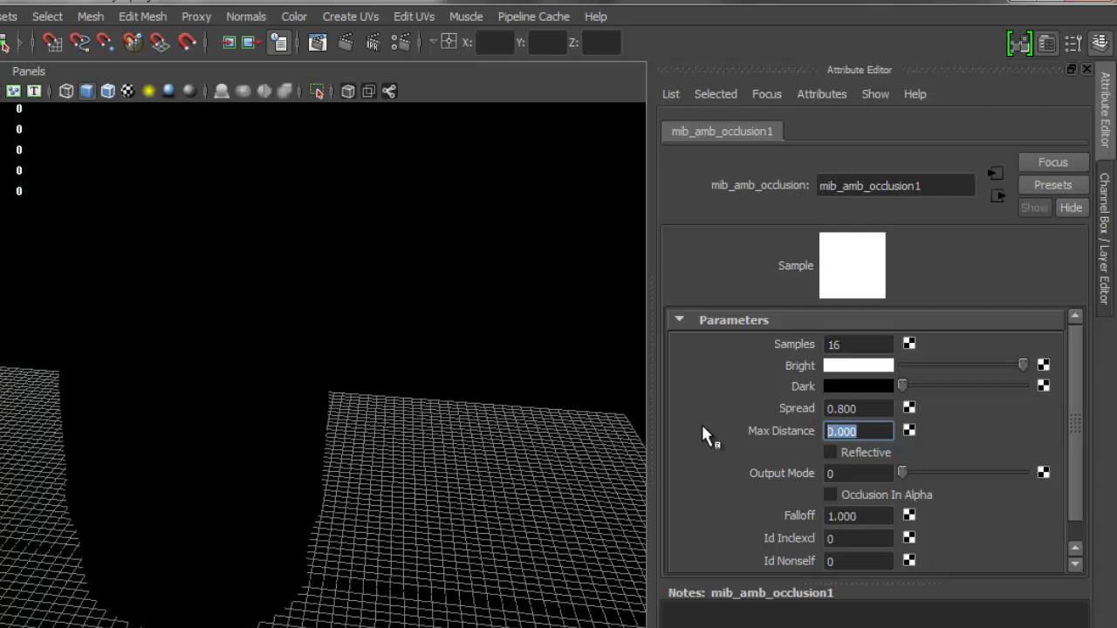
{"action": "type", "text": "50"}
{"action": "key", "text": "Return"}
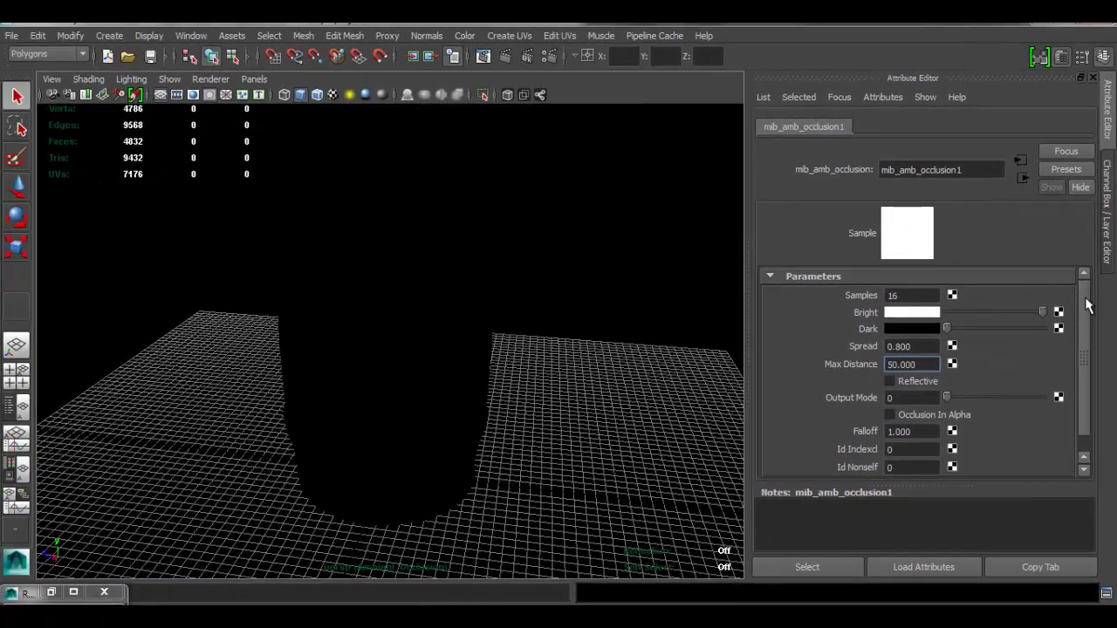
{"action": "scroll", "coordinate": [1088, 450], "scroll_direction": "down", "scroll_amount": 2}
{"action": "scroll", "coordinate": [1090, 377], "scroll_direction": "up", "scroll_amount": 1}
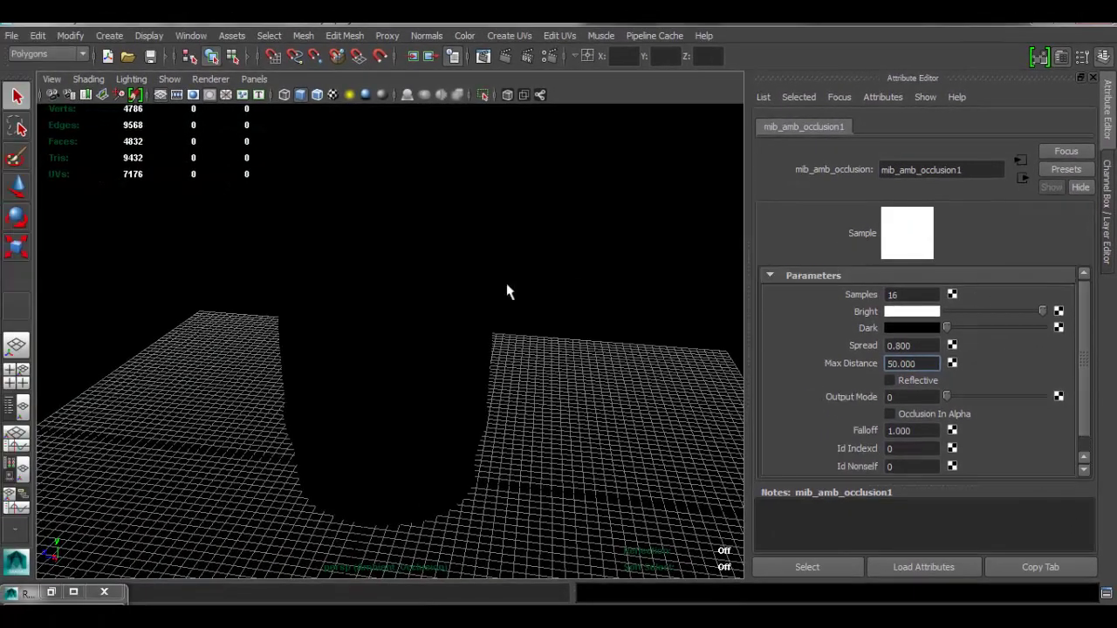
- Turn on the Resolution Gate, switch to a saved camera bookmark, show the Layer Editor, and enable Wireframe on Shaded
{"action": "left_click", "coordinate": [196, 97]}
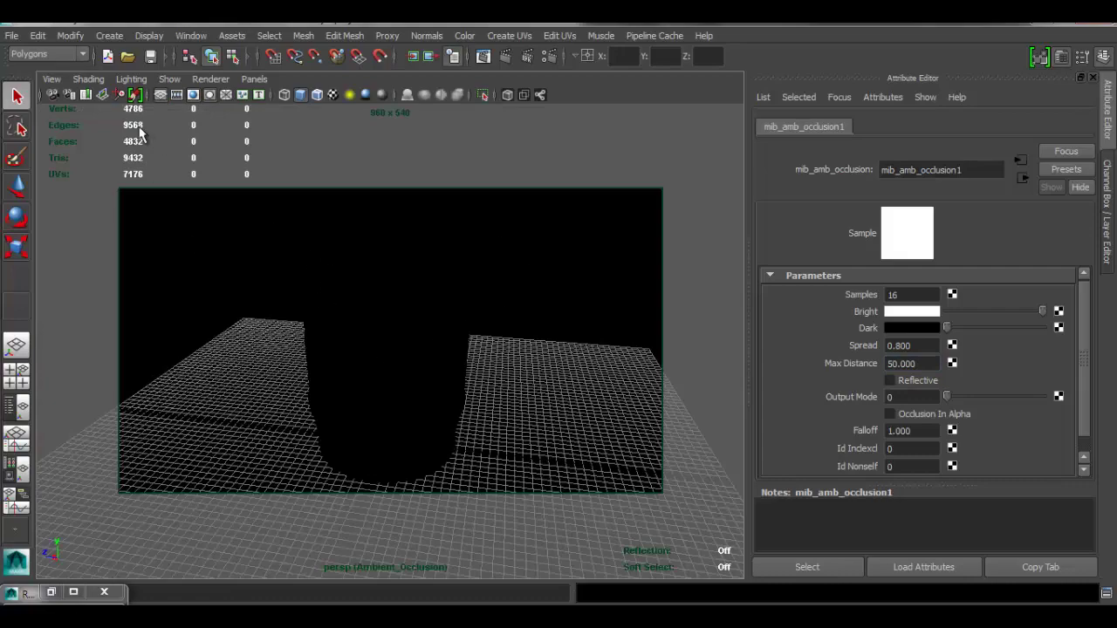
{"action": "left_click", "coordinate": [90, 94]}
{"action": "left_click", "coordinate": [105, 107]}
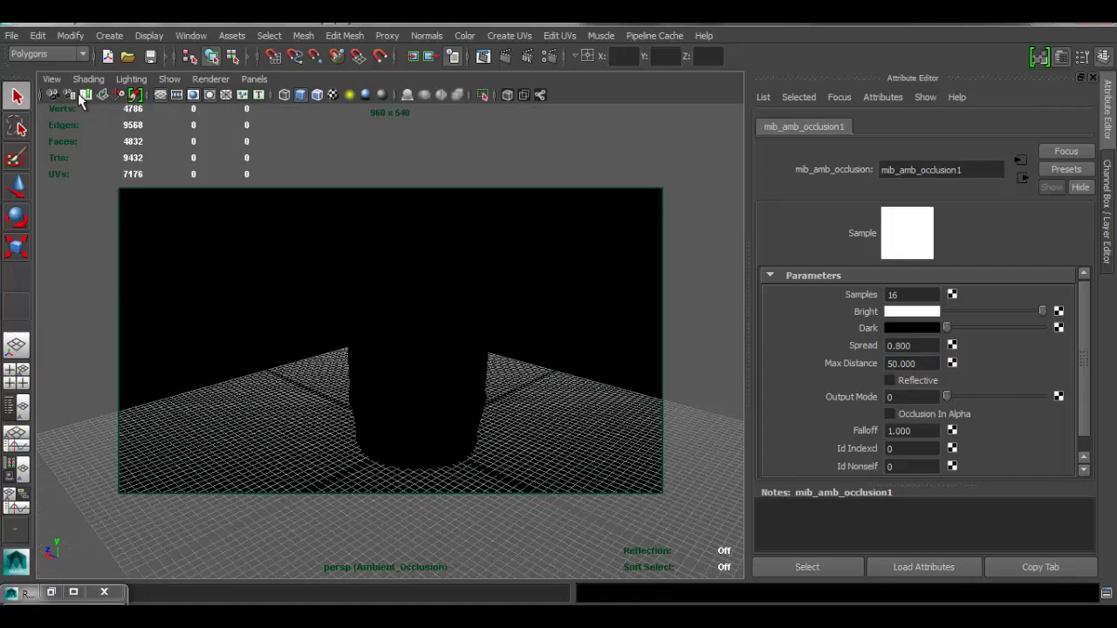
{"action": "left_click", "coordinate": [90, 95]}
{"action": "left_click", "coordinate": [106, 122]}
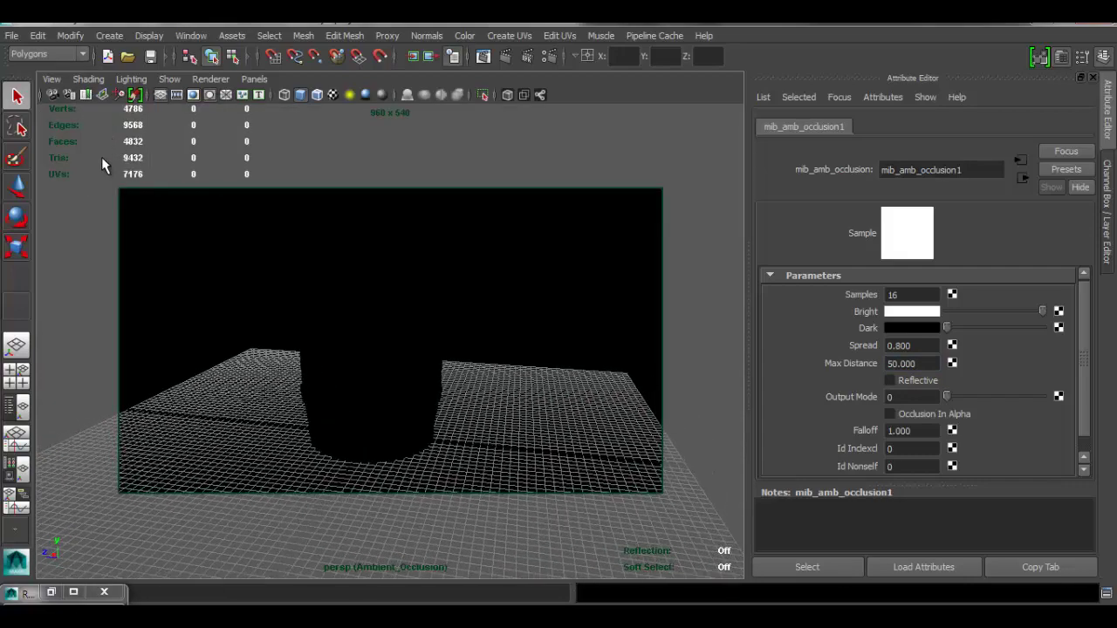
{"action": "left_click", "coordinate": [1109, 209]}
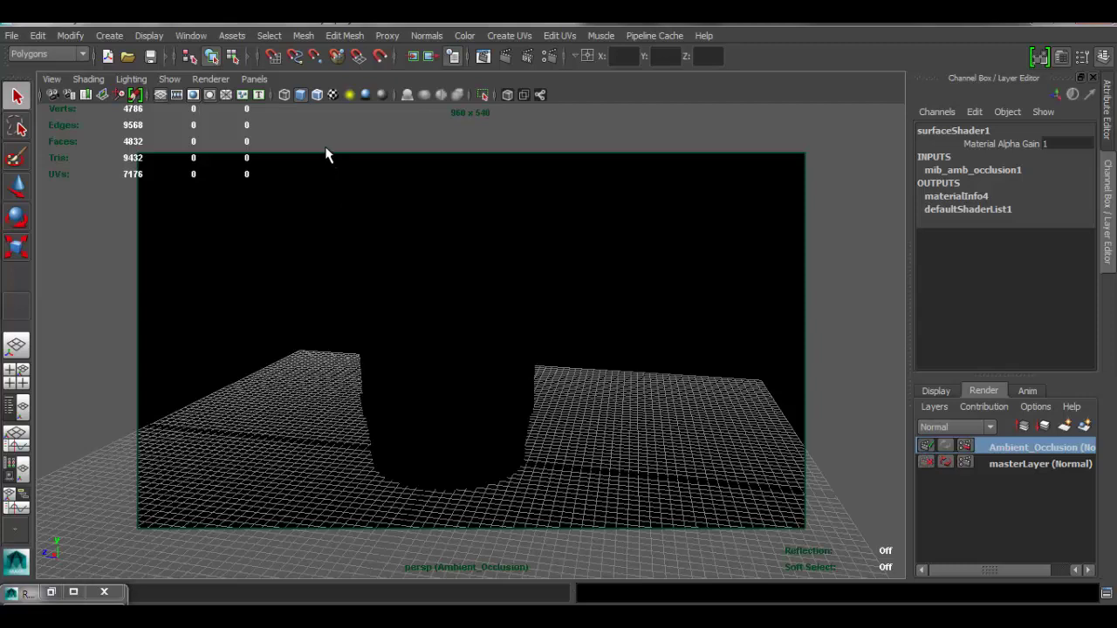
{"action": "left_click", "coordinate": [319, 95]}
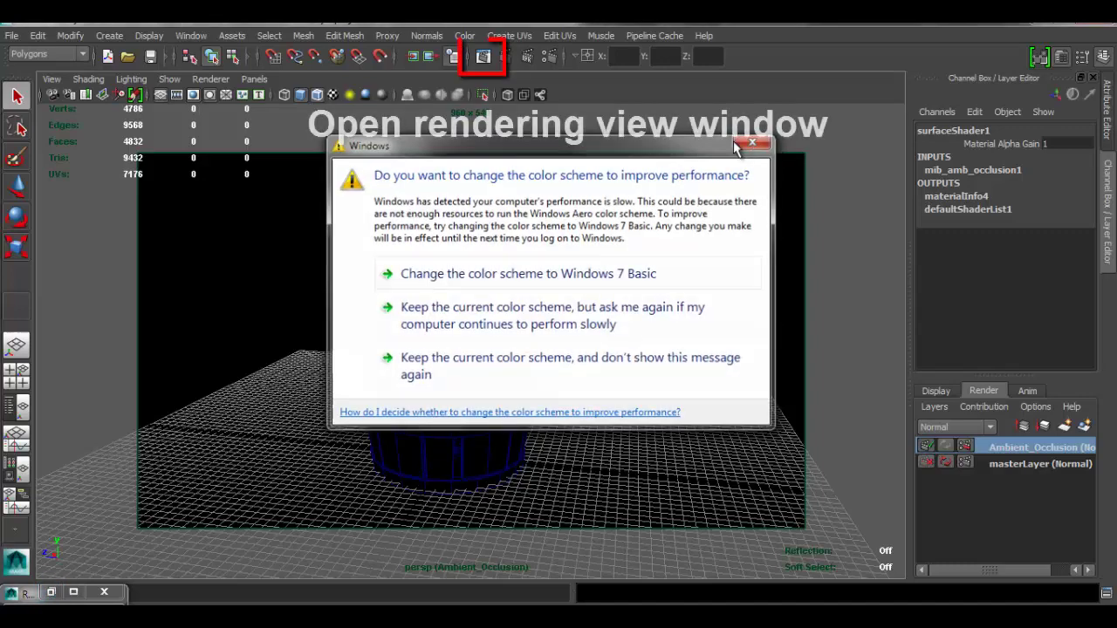
- Dismiss the Windows performance prompt, move Render View aside, and render the current frame
{"action": "left_click", "coordinate": [755, 140]}
{"action": "left_click", "coordinate": [51, 592]}
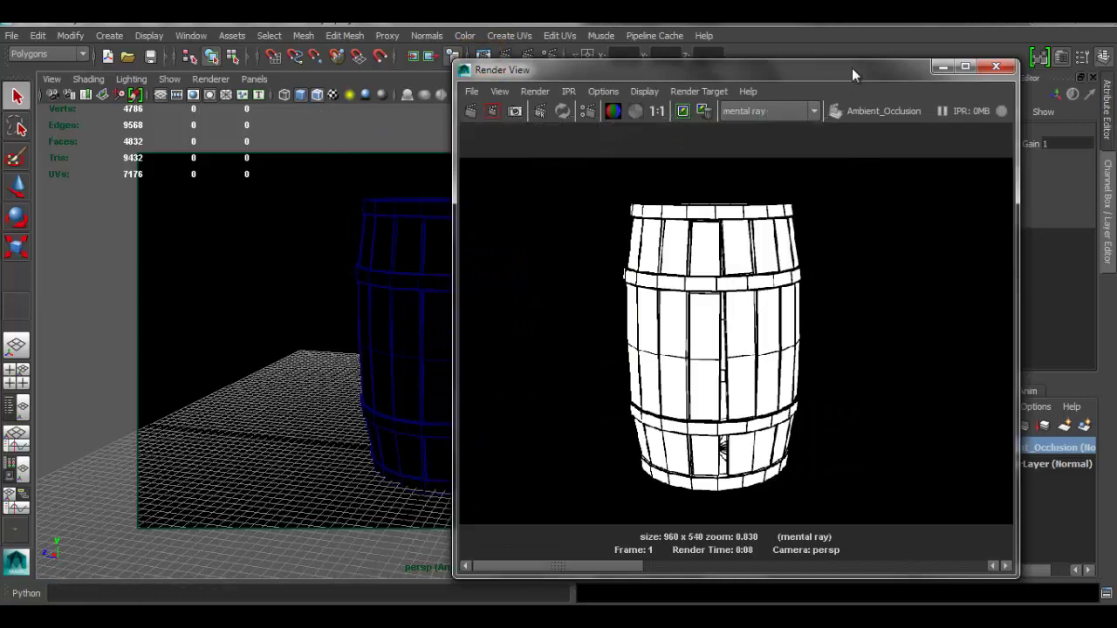
{"action": "left_click_drag", "start_coordinate": [842, 70], "coordinate": [595, 63]}
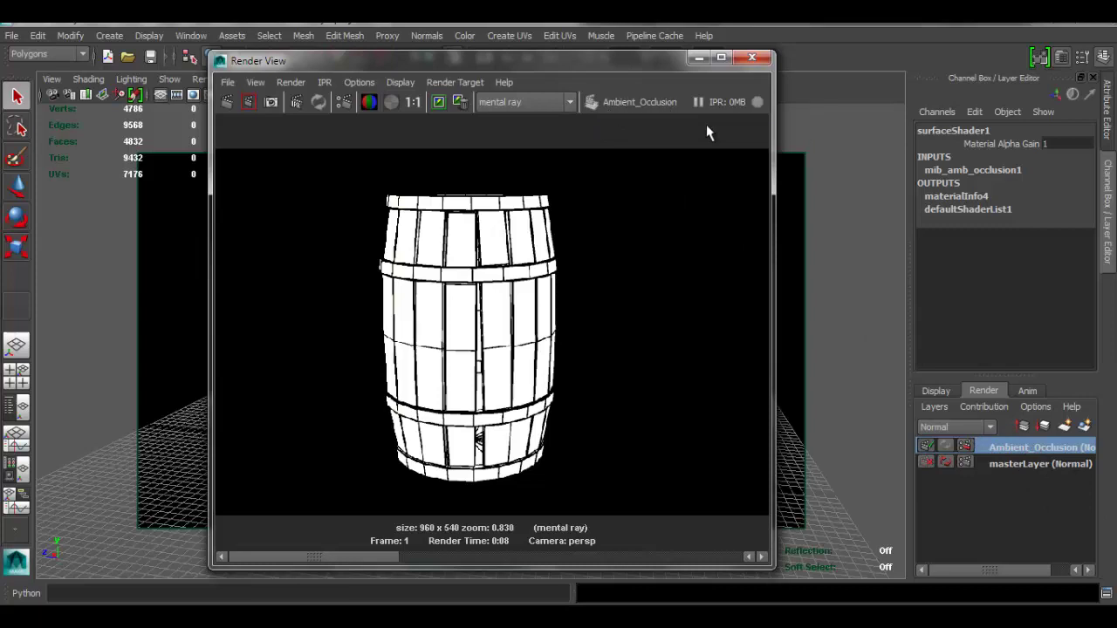
{"action": "left_click", "coordinate": [226, 105]}
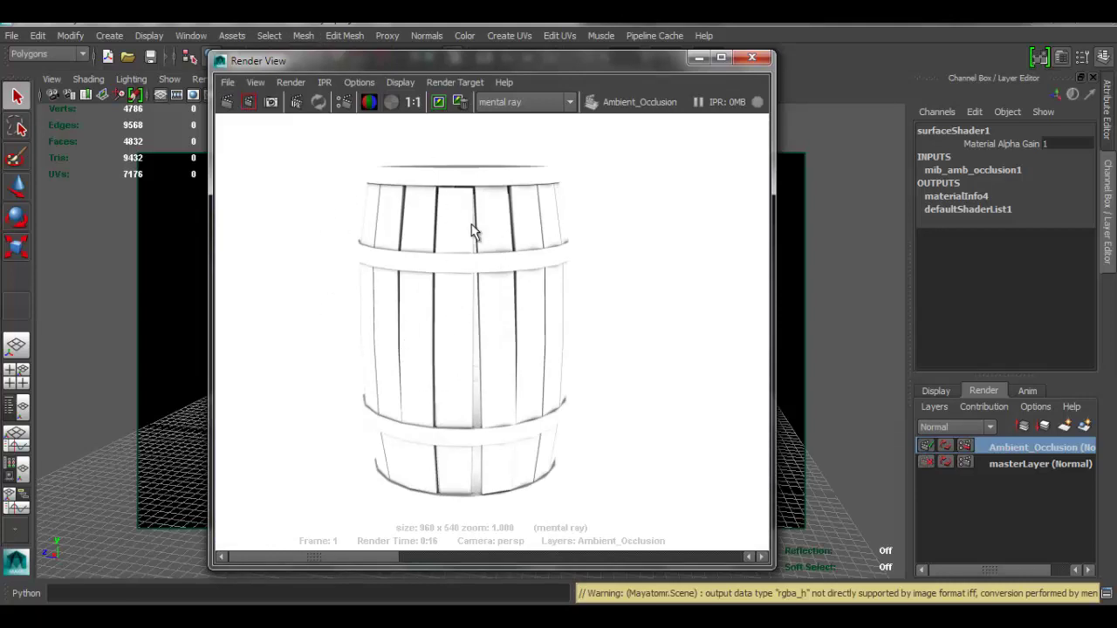
{"action": "left_click_drag", "start_coordinate": [539, 61], "coordinate": [821, 67]}
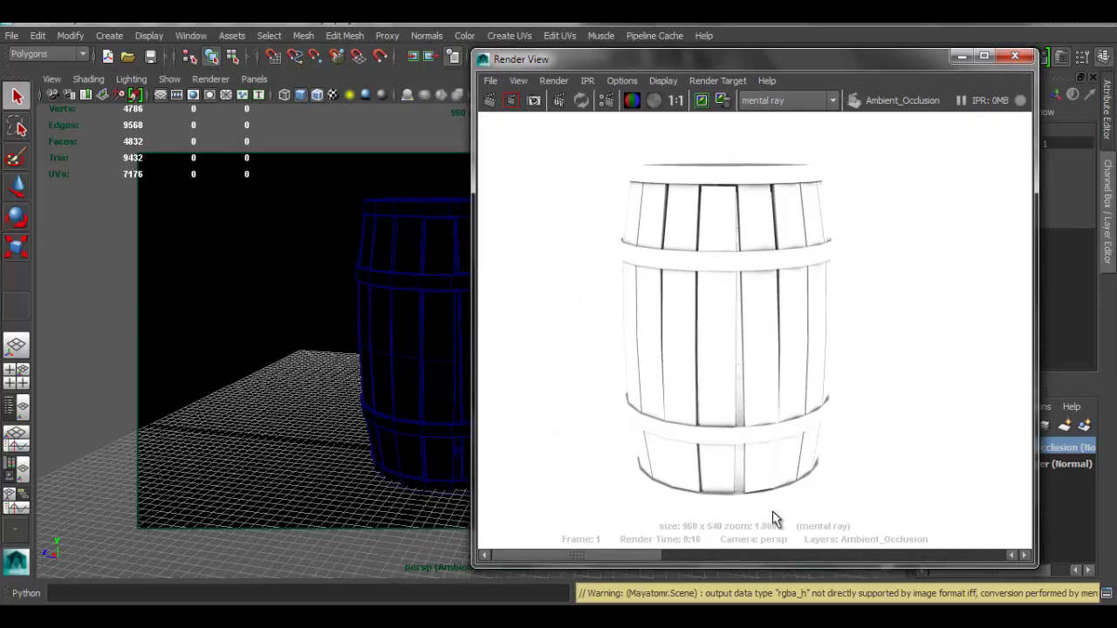
{"action": "left_click_drag", "start_coordinate": [679, 59], "coordinate": [500, 40]}
{"action": "scroll", "coordinate": [601, 269], "scroll_direction": "down", "scroll_amount": 2}
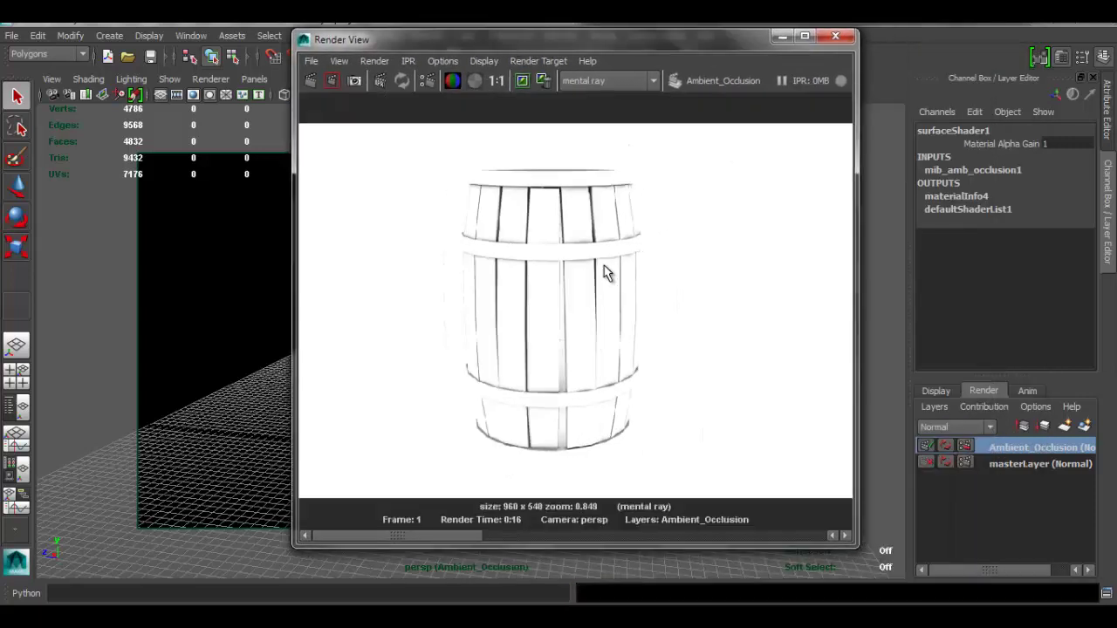
{"action": "scroll", "coordinate": [546, 262], "scroll_direction": "up", "scroll_amount": 3}
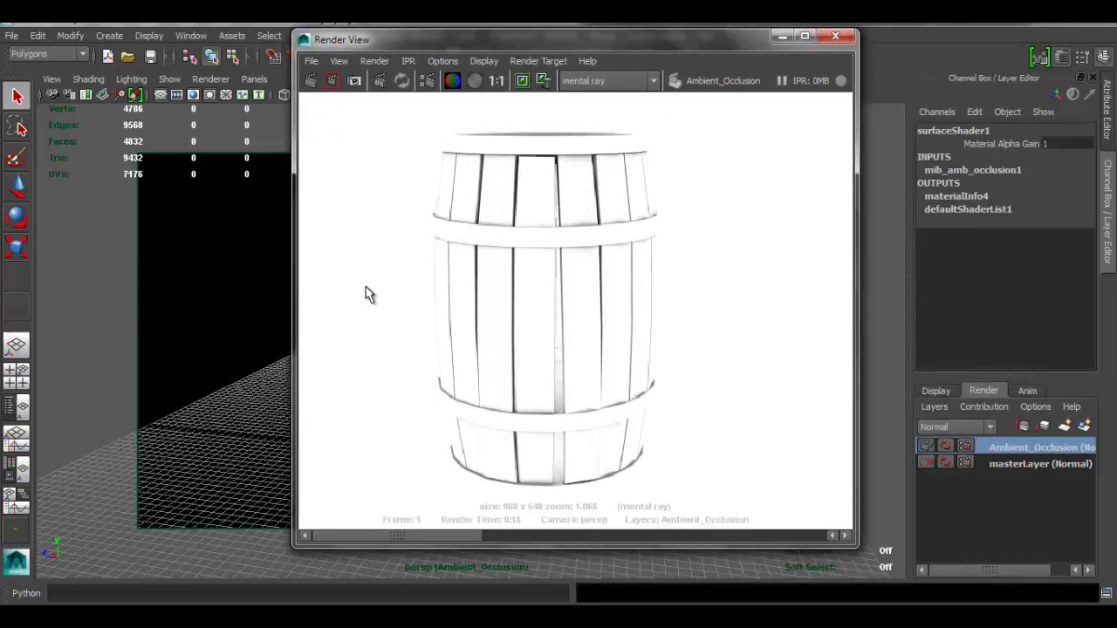
{"action": "left_click_drag", "start_coordinate": [608, 46], "coordinate": [569, 51]}
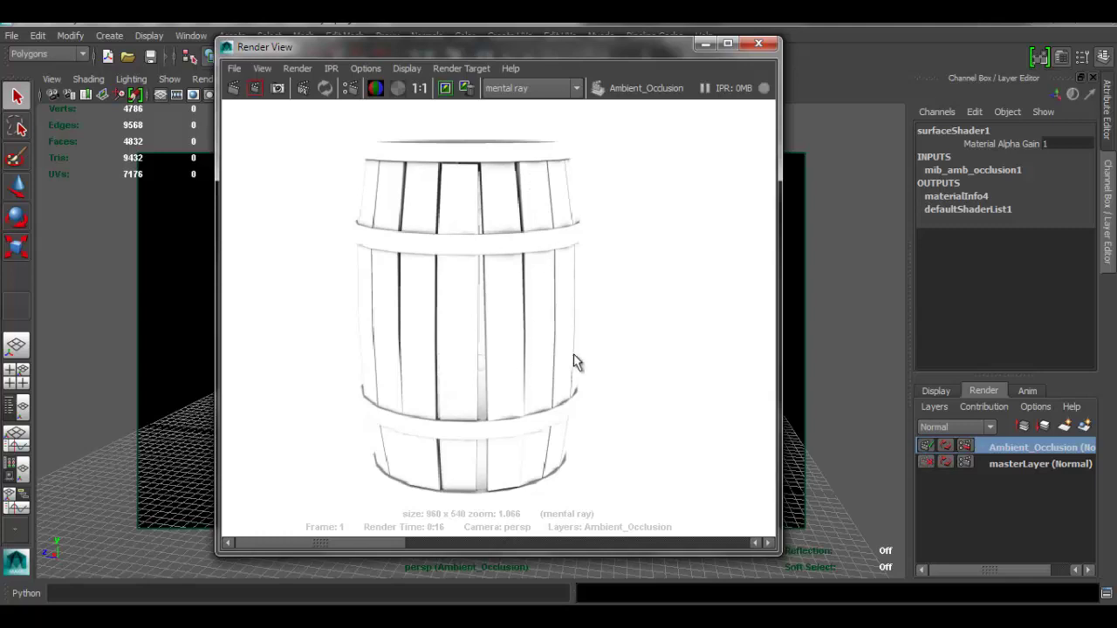
{"action": "scroll", "coordinate": [564, 234], "scroll_direction": "down", "scroll_amount": 2}
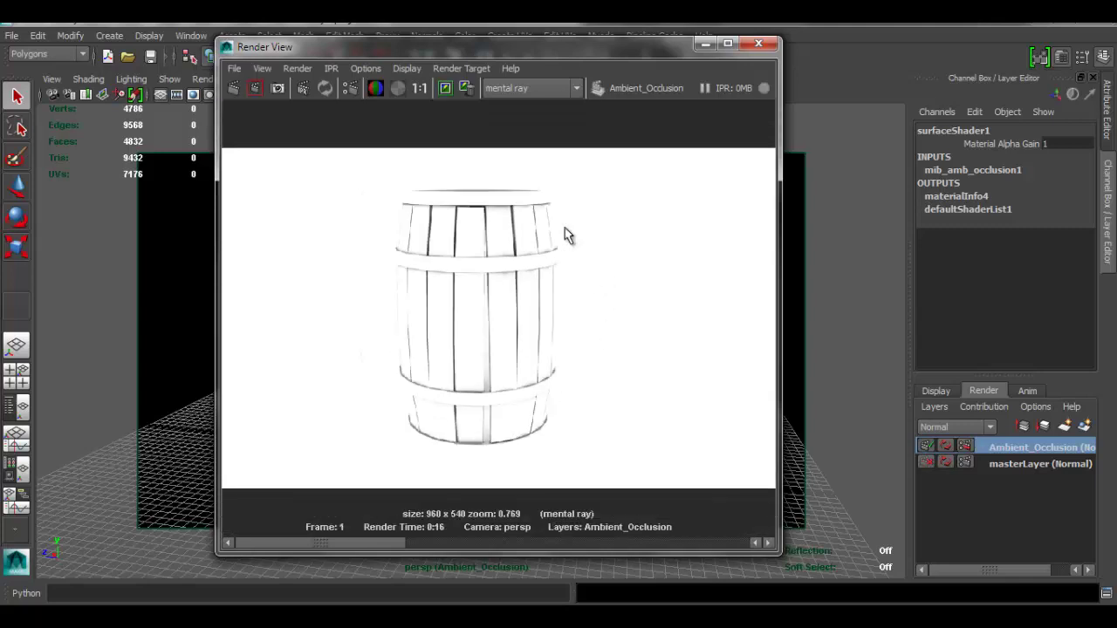
{"action": "scroll", "coordinate": [563, 234], "scroll_direction": "up", "scroll_amount": 1}
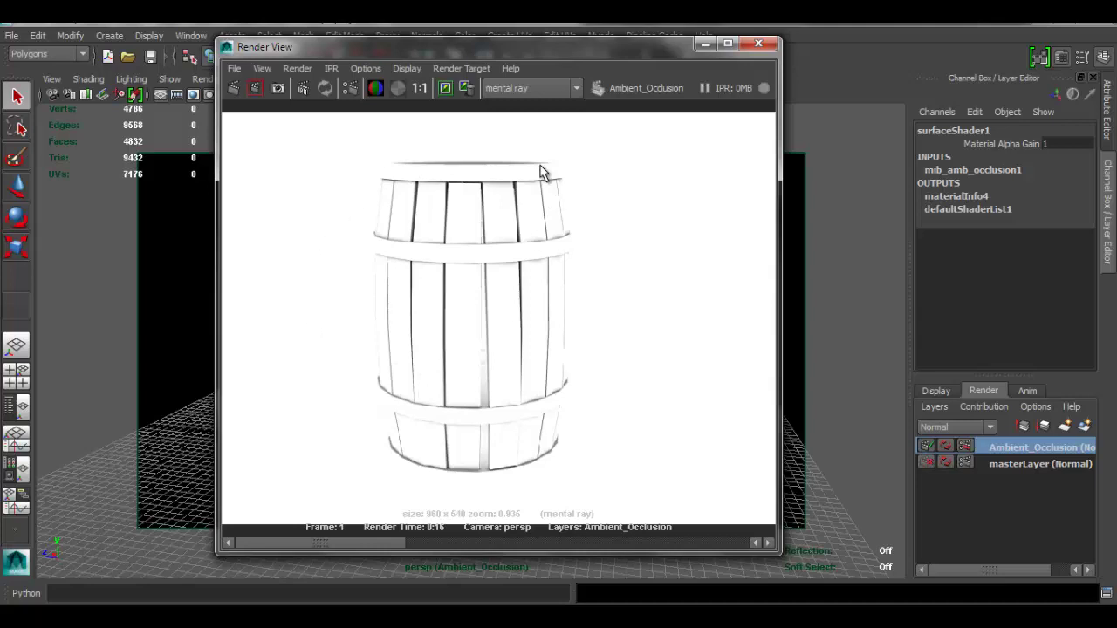
{"action": "left_click_drag", "start_coordinate": [553, 53], "coordinate": [780, 66]}
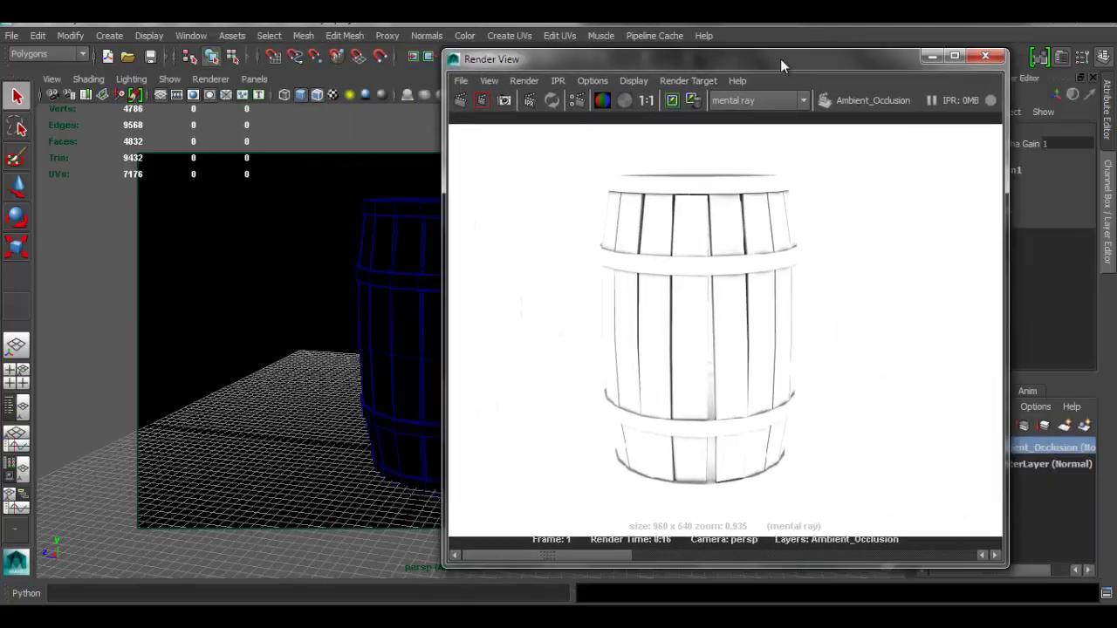